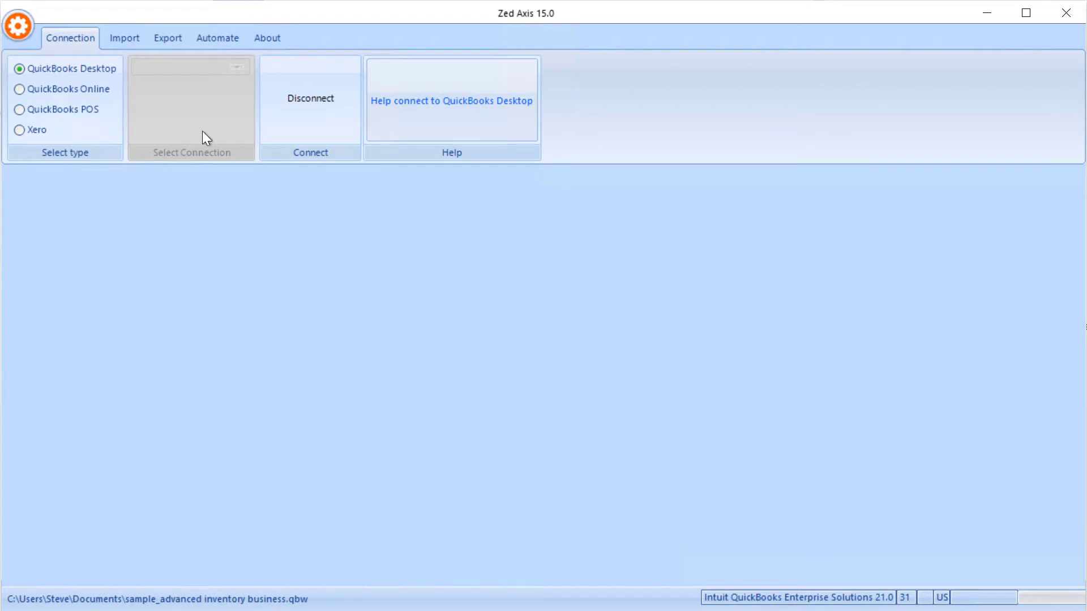
Step: Load the Invoices.txt file from the QuickBooks Desktop txt folder as the import data
left_click(125, 38)
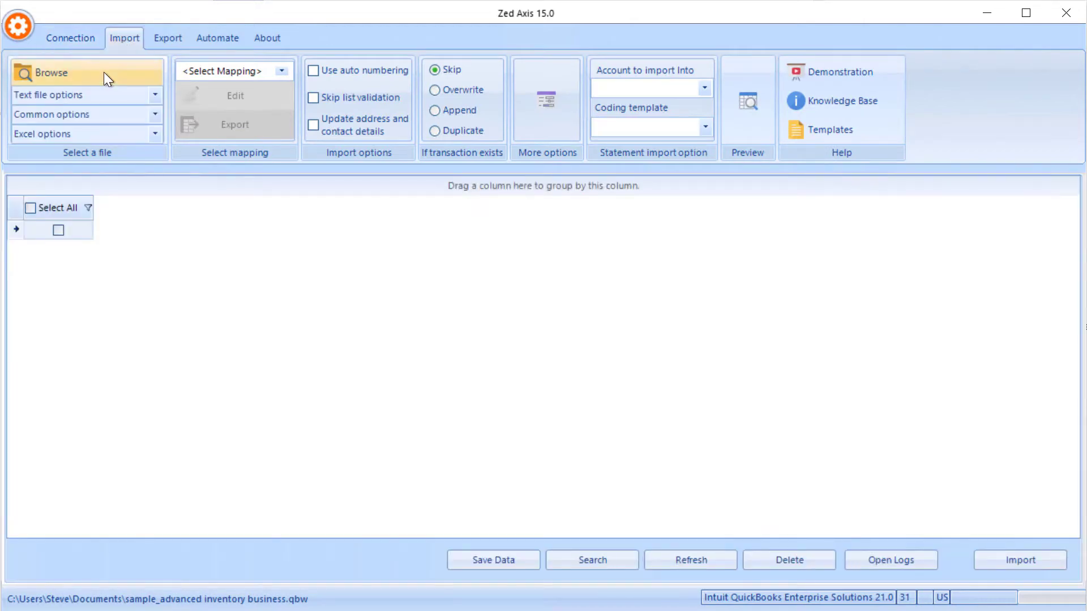
left_click(104, 72)
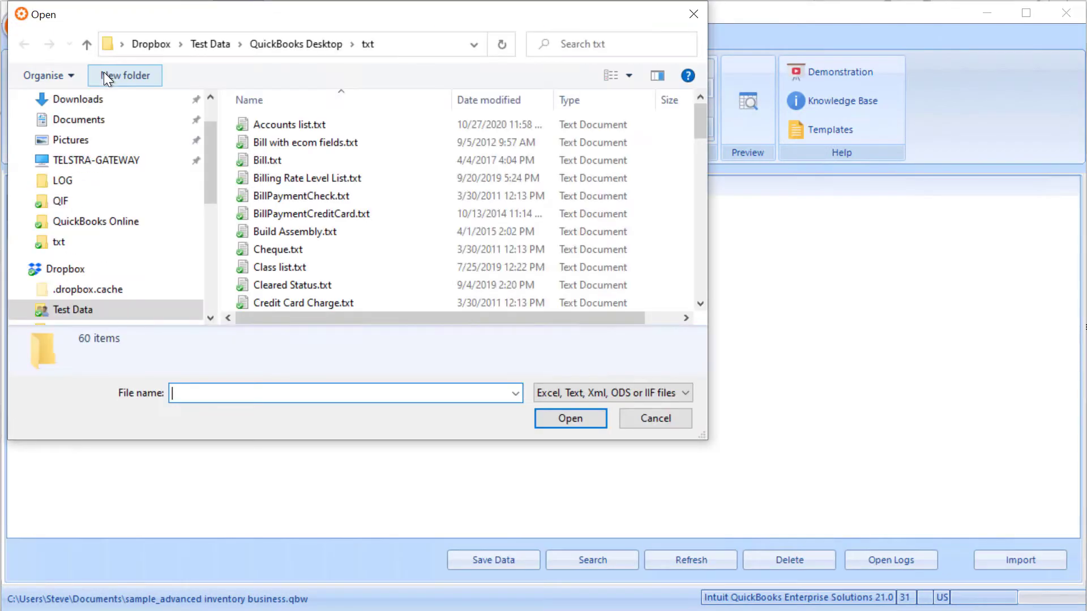
scroll(319, 257, "down", 3)
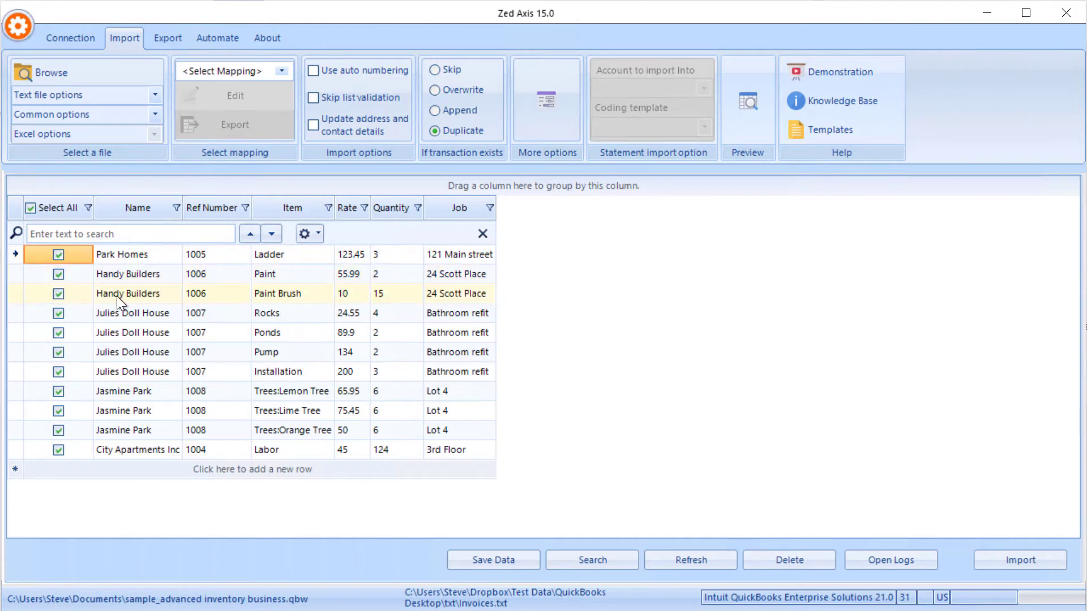
Step: Create a new column mapping with Invoice as its transaction type
left_click(279, 69)
left_click(255, 103)
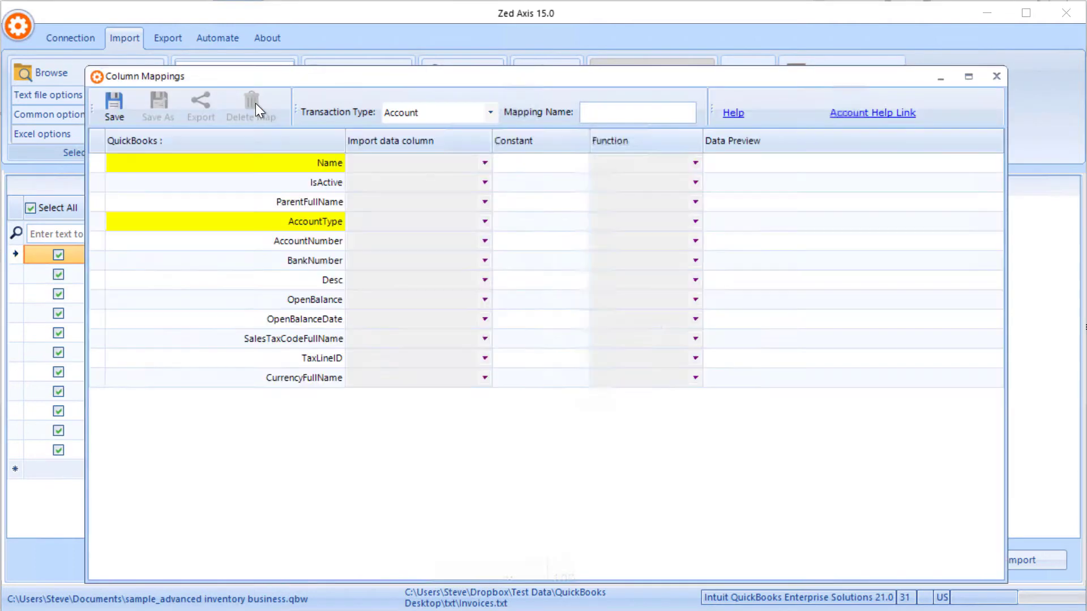
left_click(492, 113)
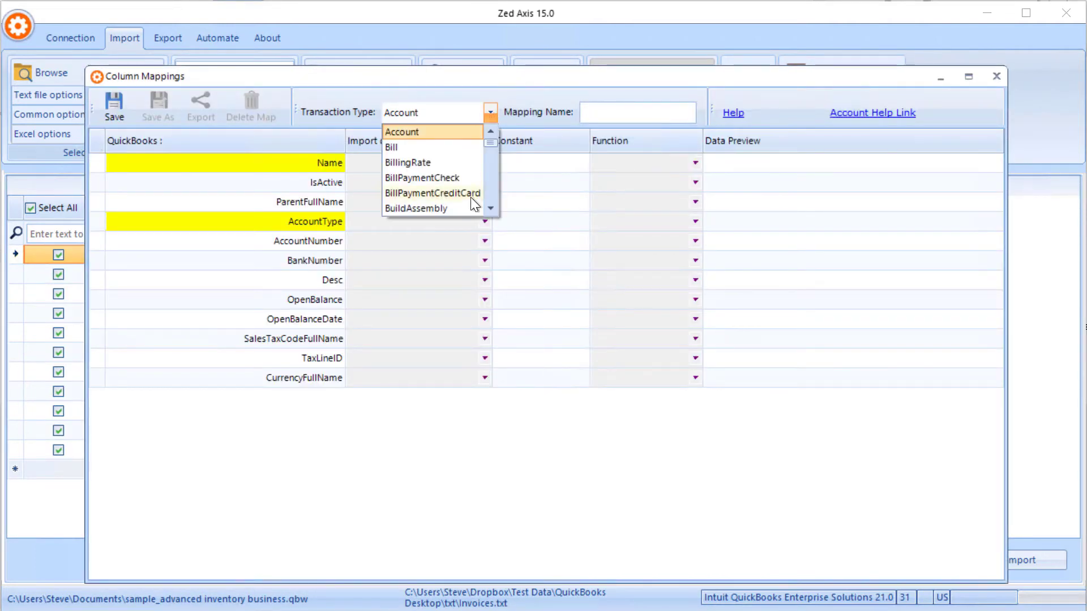
scroll(470, 197, "down", 10)
scroll(459, 193, "down", 3)
left_click(453, 165)
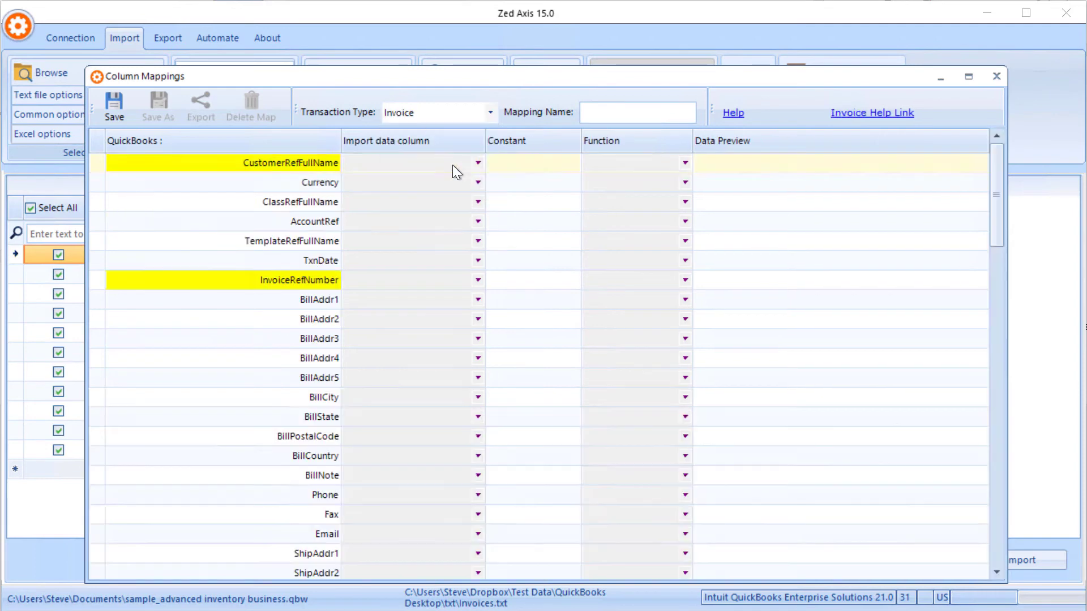
Step: Map CustomerRefFullName to the Name column and InvoiceRefNumber to the Ref Number column
left_click(476, 160)
left_click(477, 160)
left_click(442, 197)
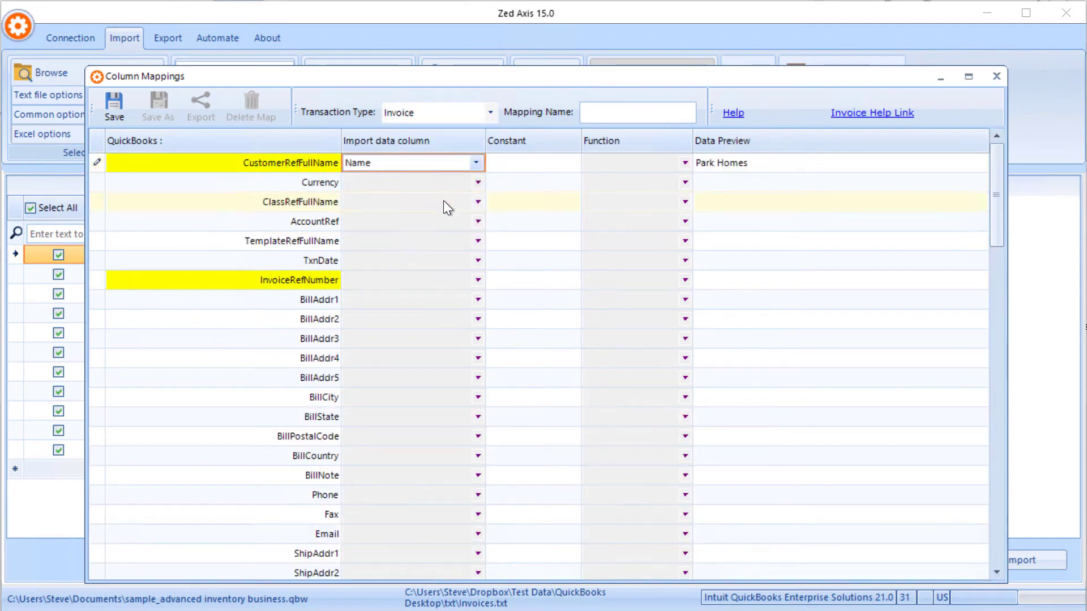
left_click(472, 281)
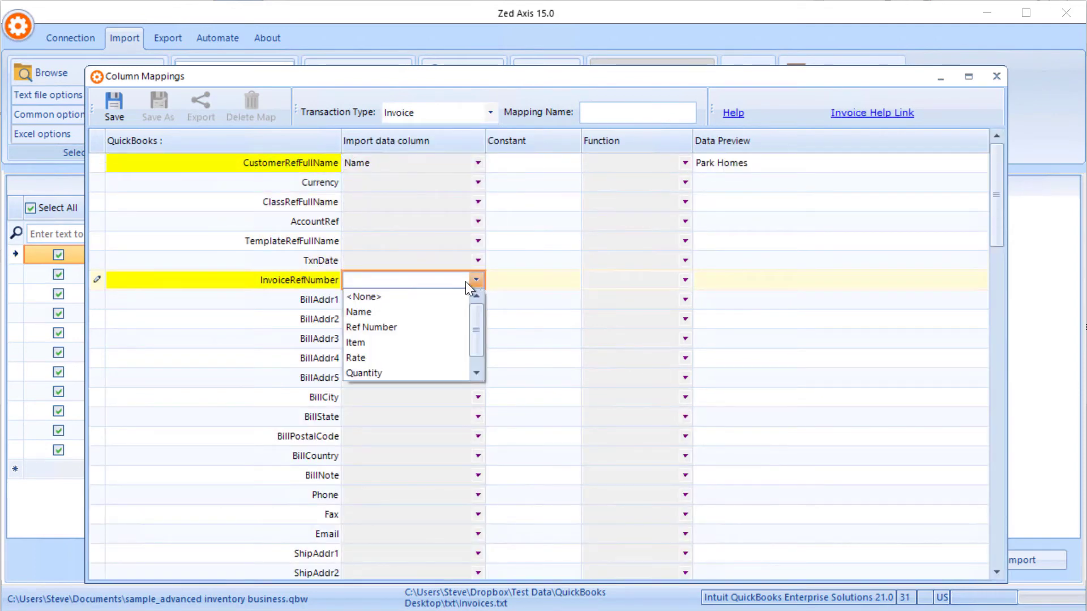
left_click(419, 323)
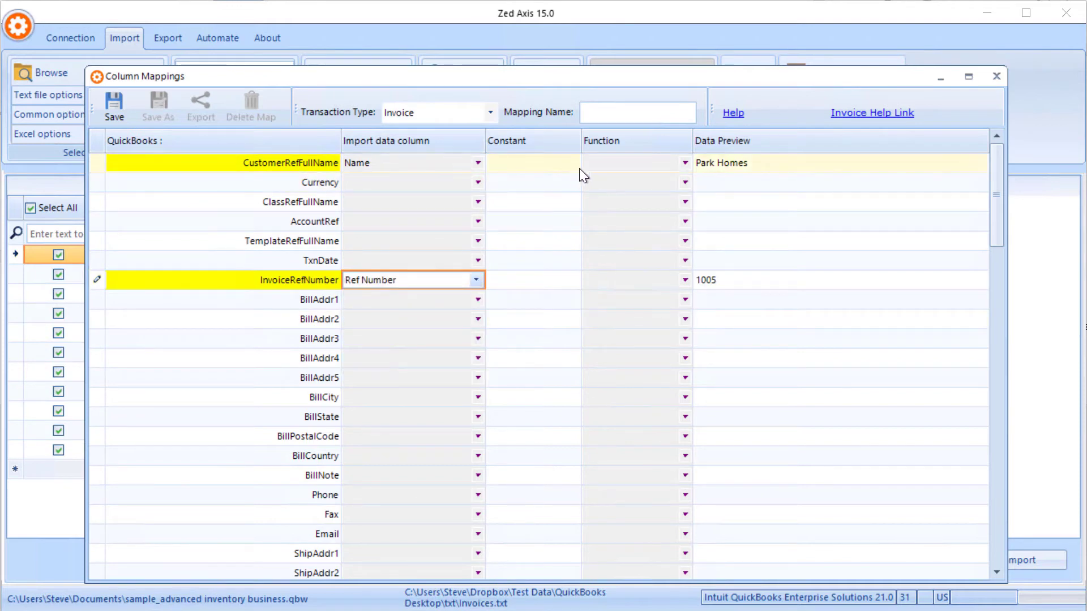
Step: Add a new Search and Replace function named "Customer translate" to the CustomerRefFullName field
left_click(684, 161)
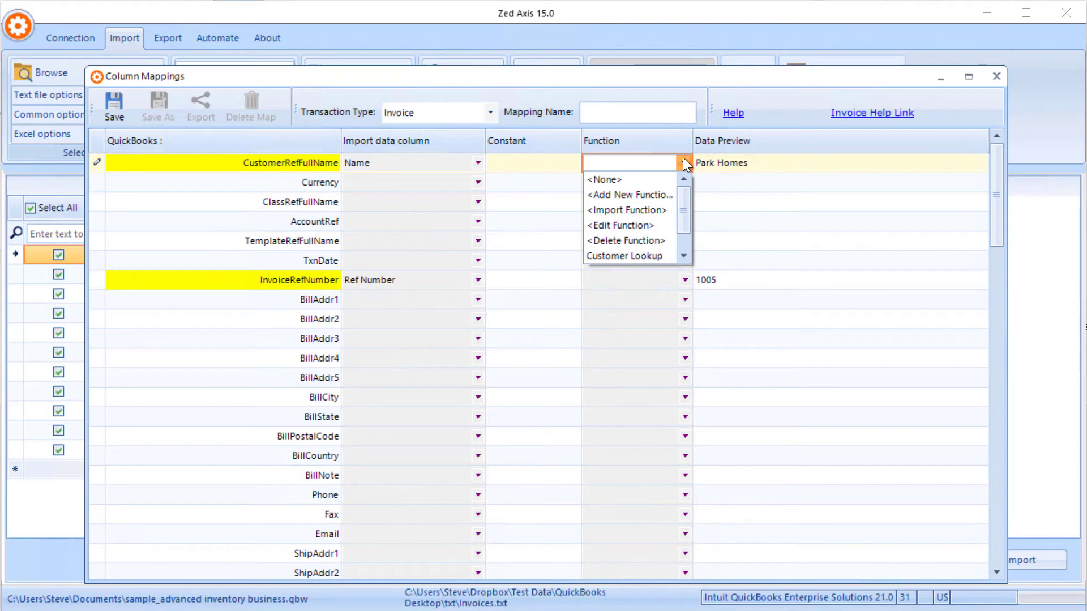
left_click(646, 195)
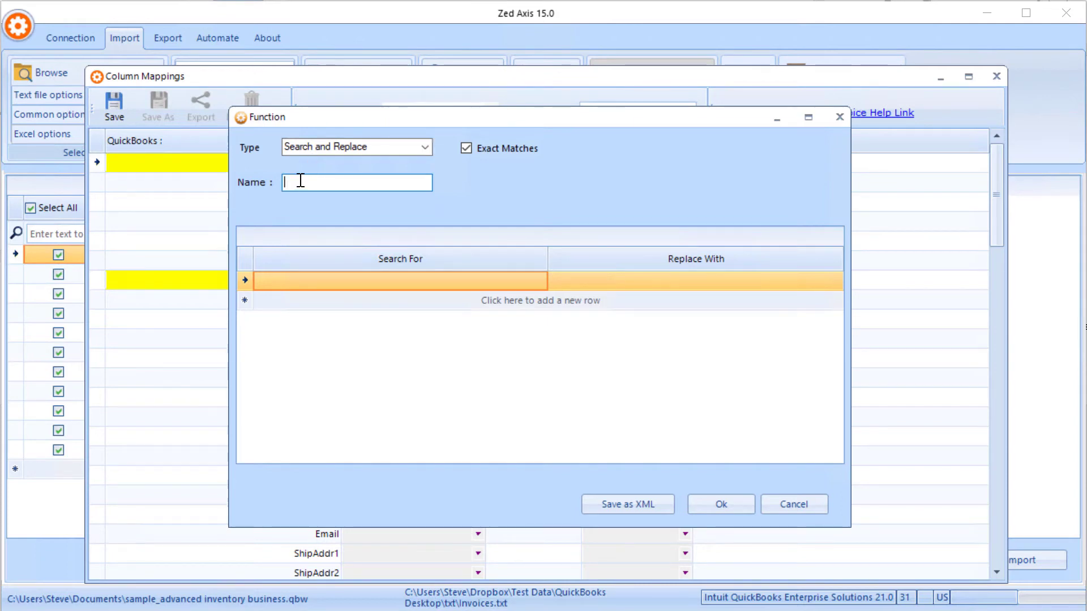
type("Customer translate")
Step: Set the function to replace Handy Builders with Sandy Builders and Park Homes with City Homes, and save it
left_click(291, 277)
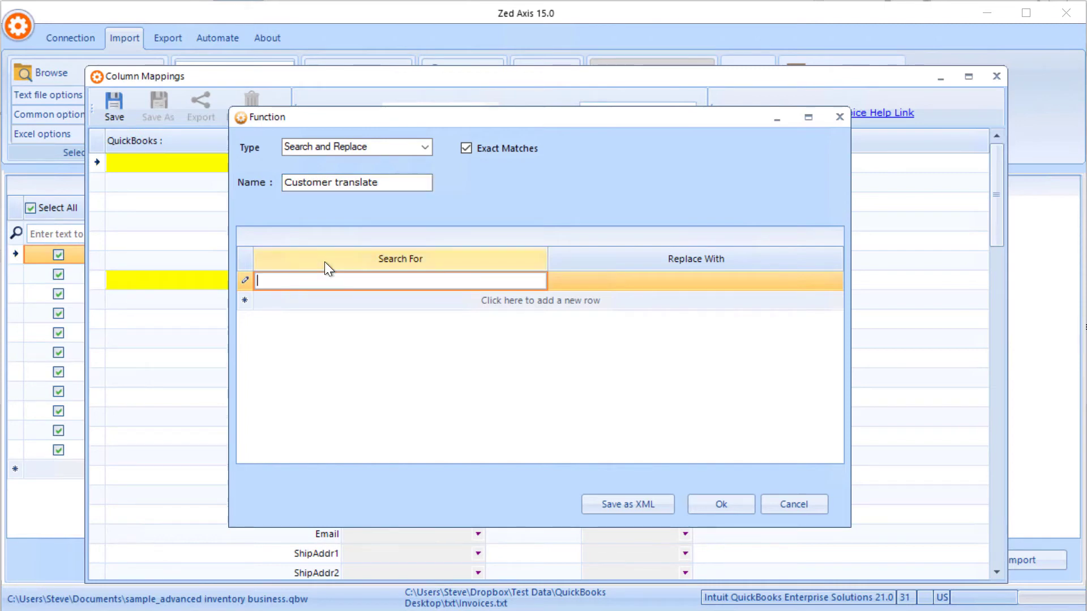
type("Handy Builders")
key("Tab")
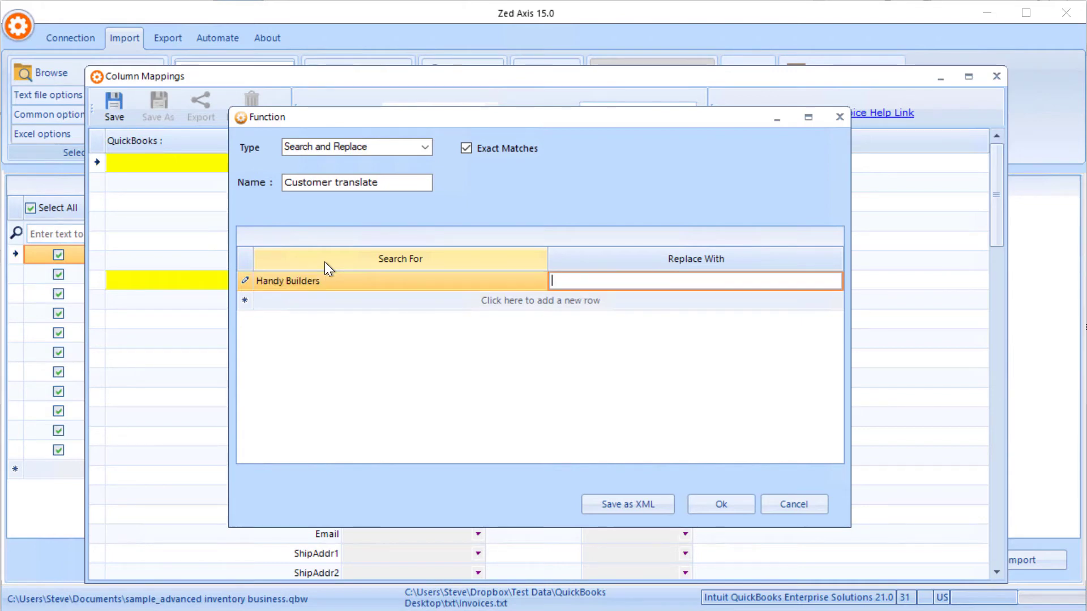
type("Sandy Builders")
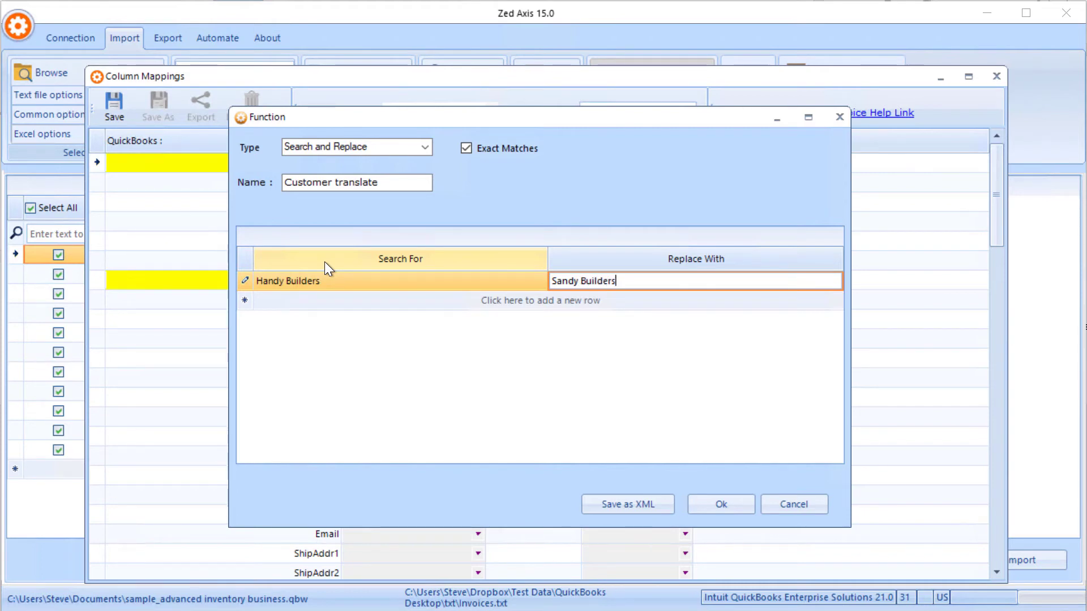
key("Tab")
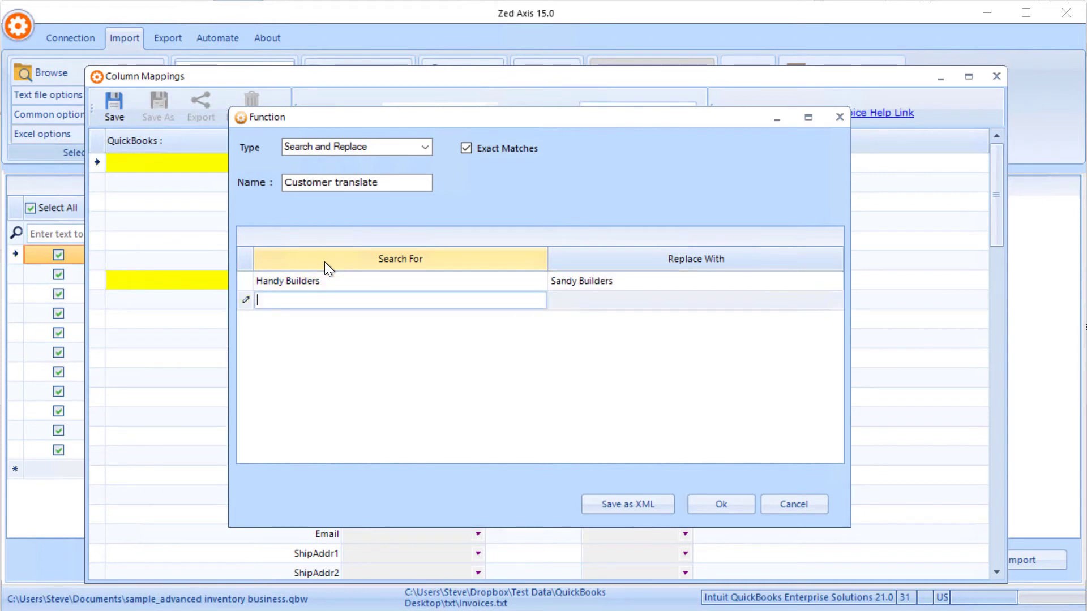
type("Park Homes")
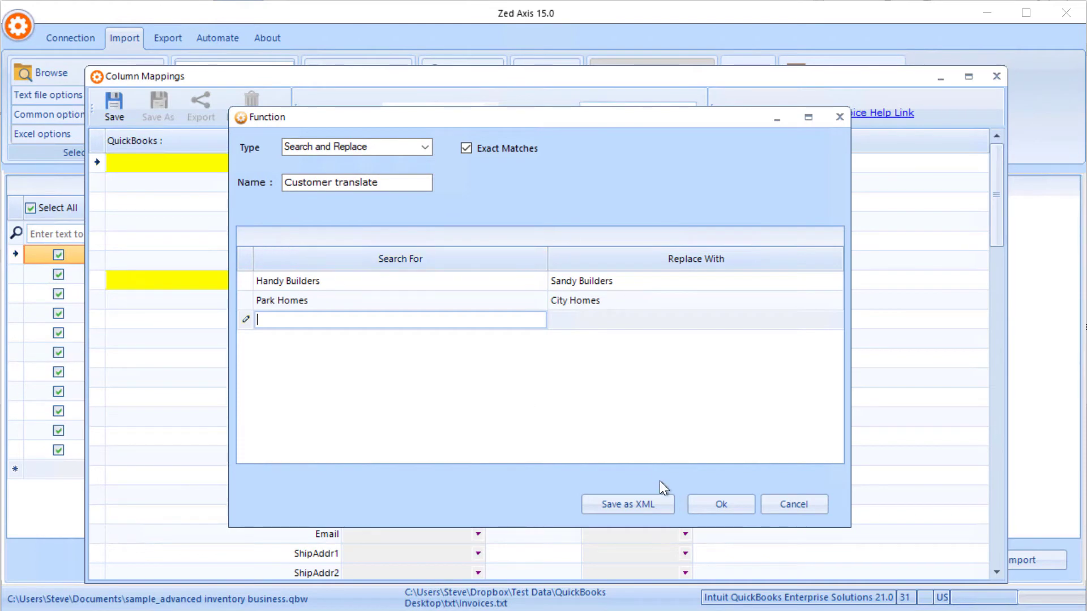
left_click(720, 504)
left_click(583, 376)
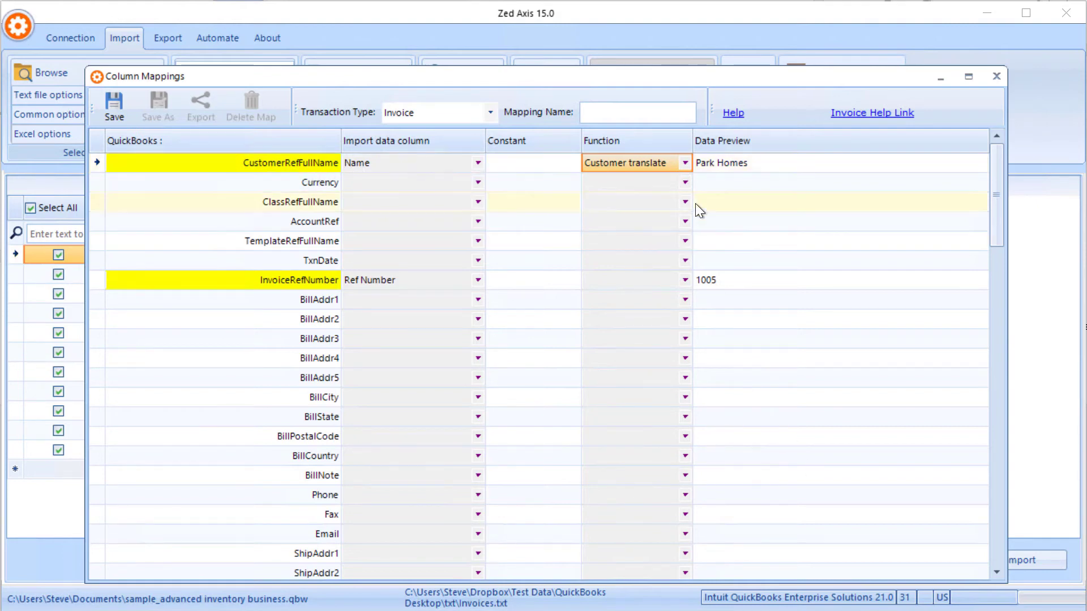
Step: Map the ItemRefFullName field to the Item column of the import data
left_click(606, 111)
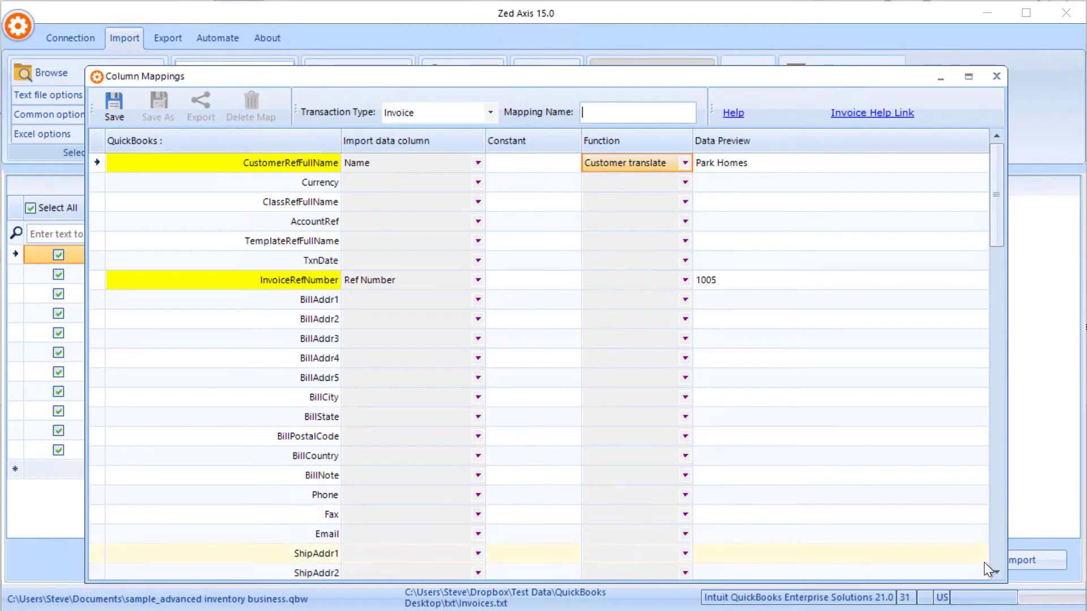
left_click_drag(994, 572, 994, 571)
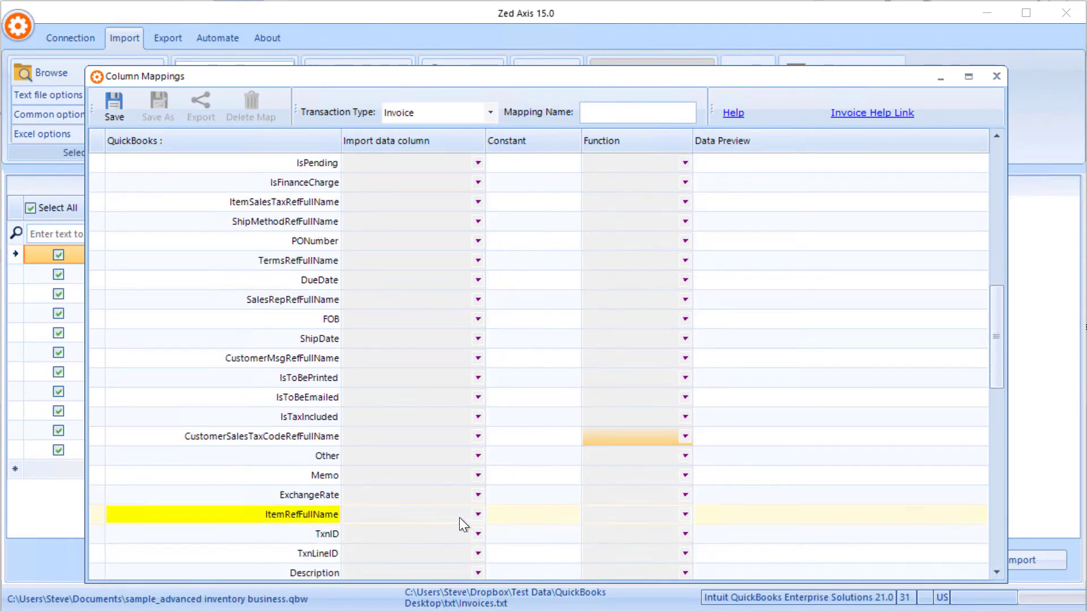
left_click(476, 516)
left_click(479, 514)
left_click(442, 574)
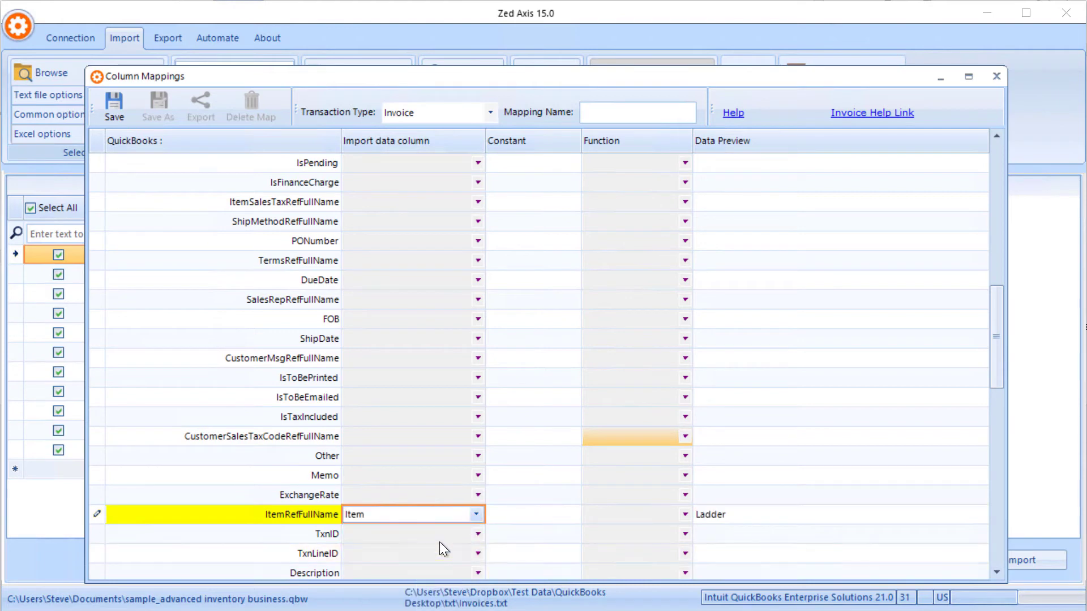
Step: Map the Rate field to the Rate column and the Quantity field to the Quantity column
left_click_drag(998, 571, 998, 571)
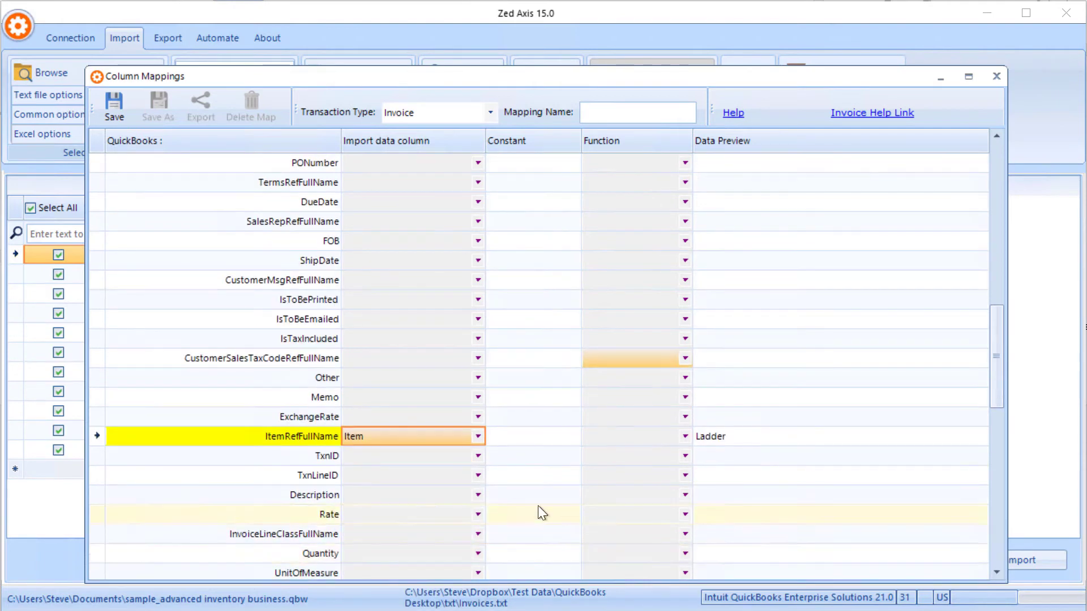
left_click(432, 514)
left_click(478, 515)
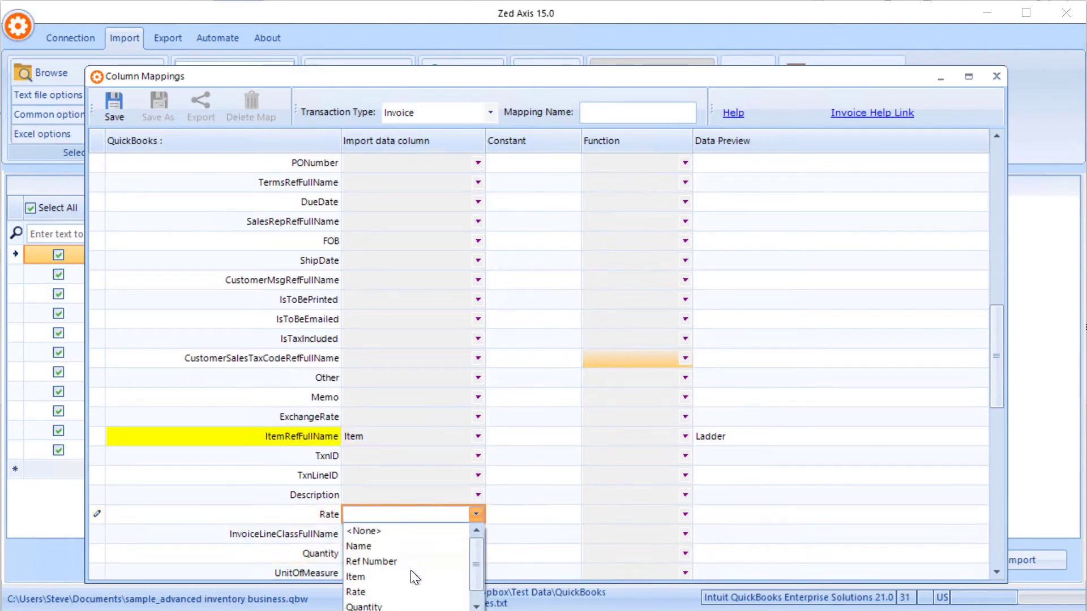
left_click(392, 592)
left_click(441, 558)
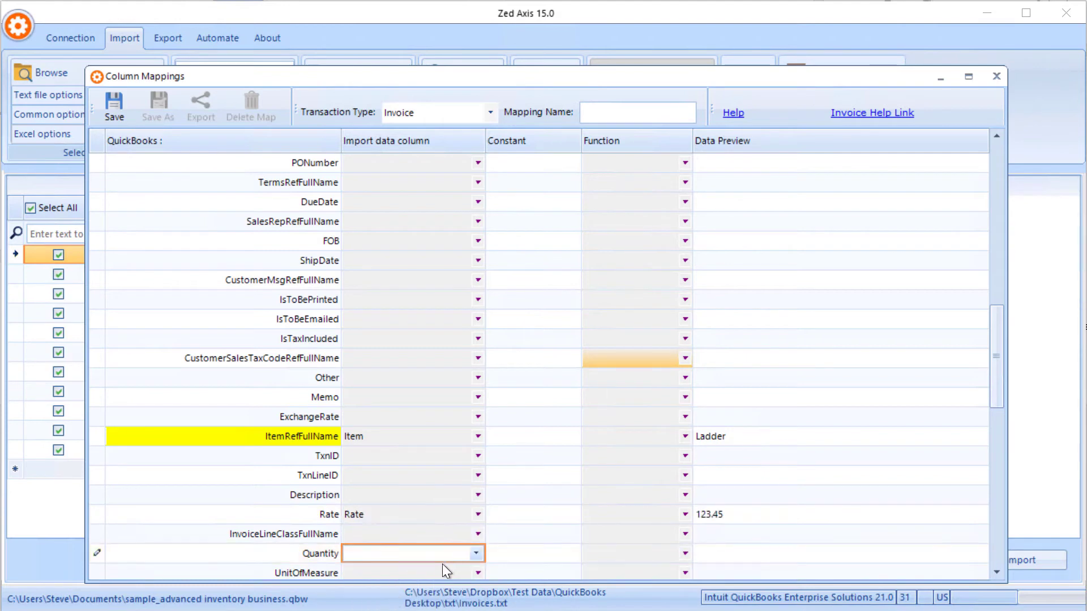
left_click(475, 552)
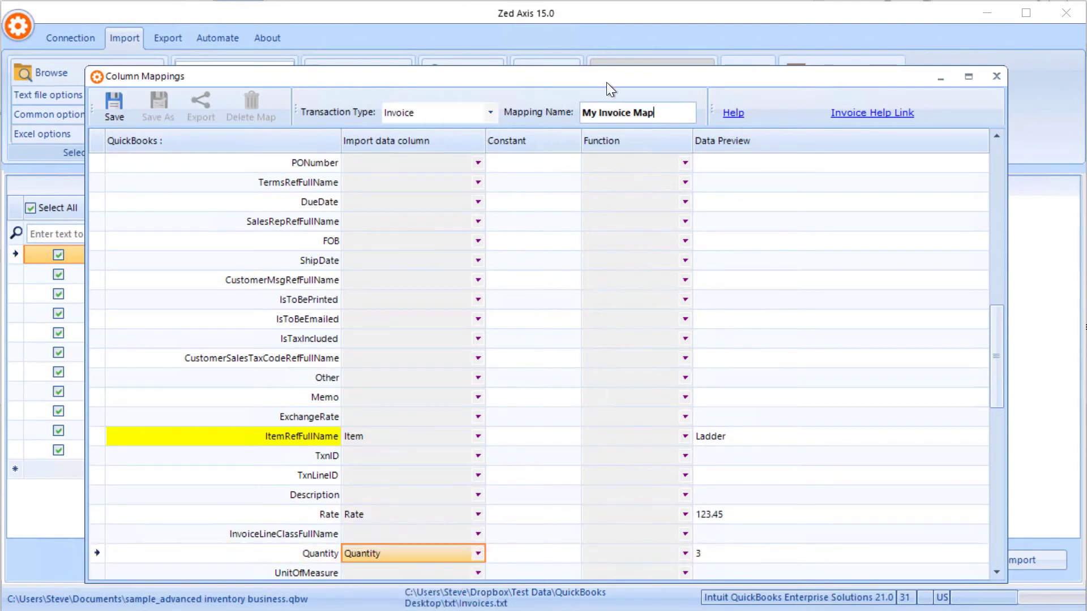
Step: Save the column mapping under the name "My Invoice Map"
left_click(111, 111)
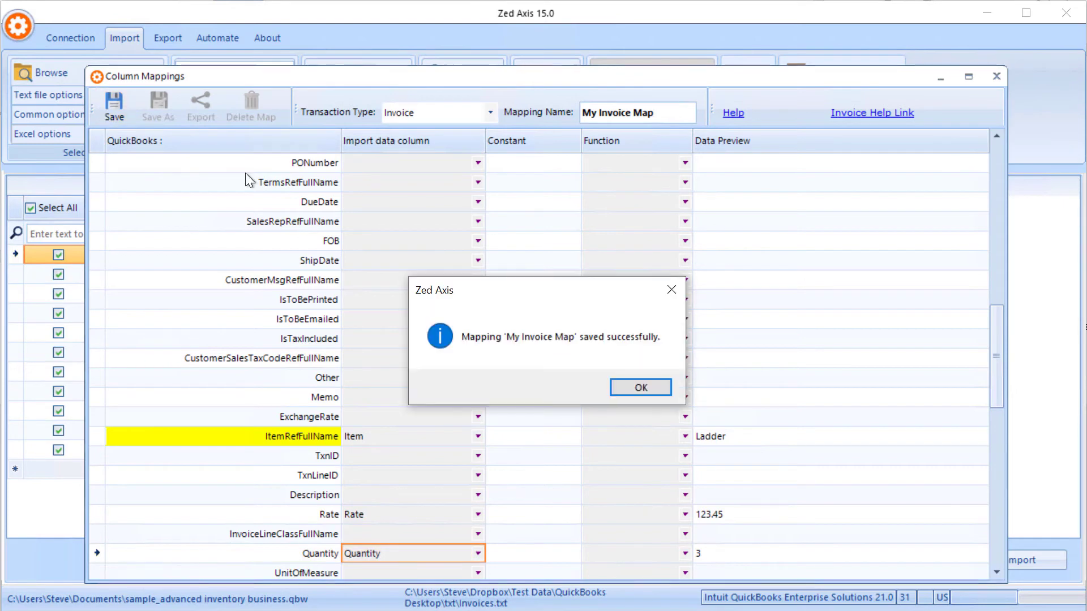
left_click(621, 389)
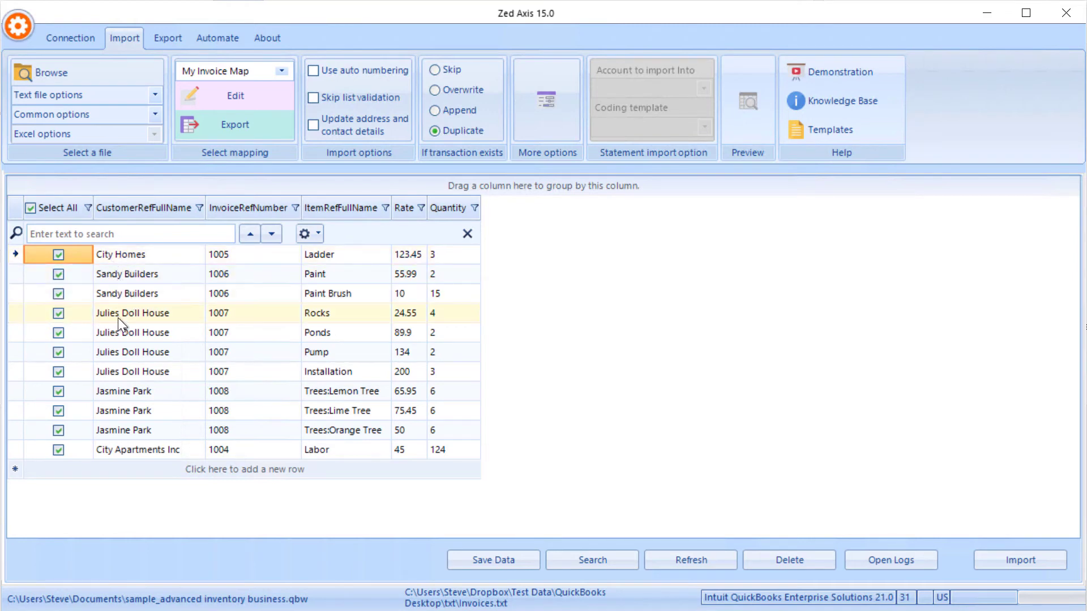
Step: Reopen My Invoice Map for editing and add a Search and Replace function named "Item Lookup" to the ItemRefFullName field
left_click(248, 94)
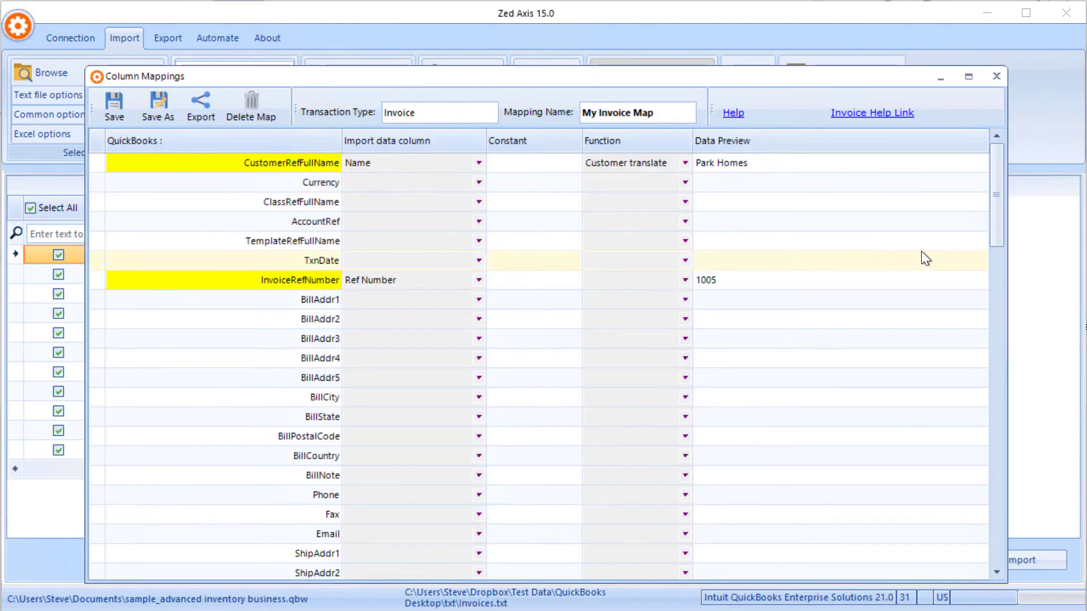
left_click_drag(998, 228, 986, 419)
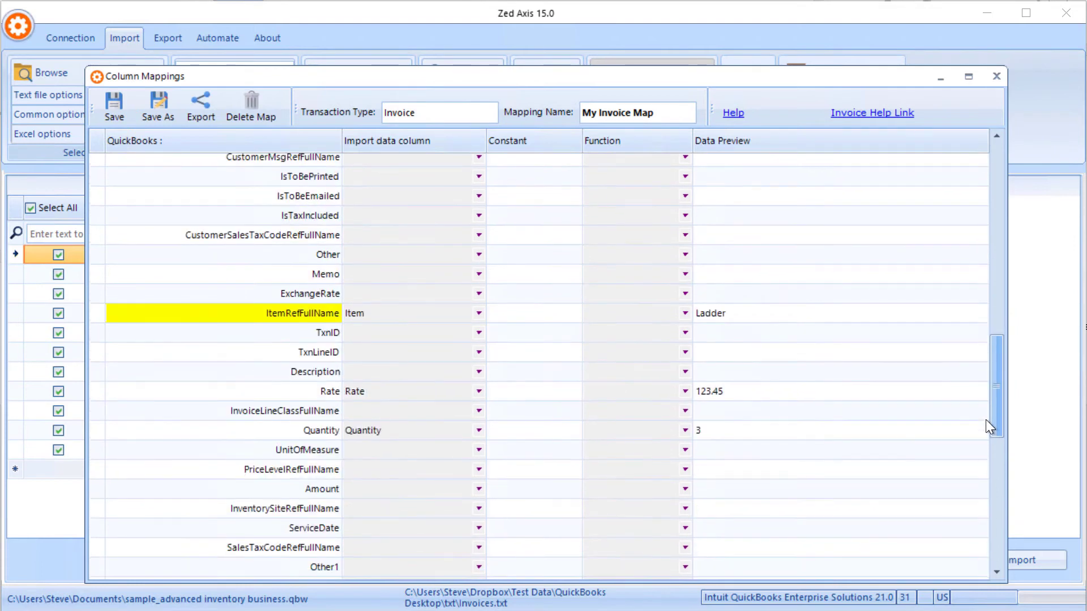
left_click(686, 315)
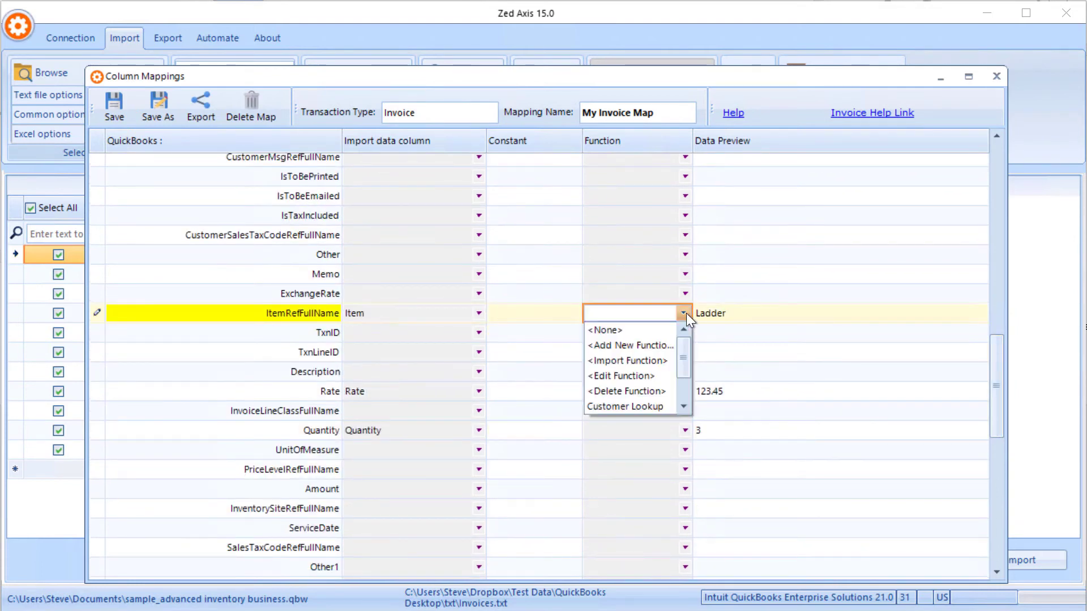
left_click(649, 349)
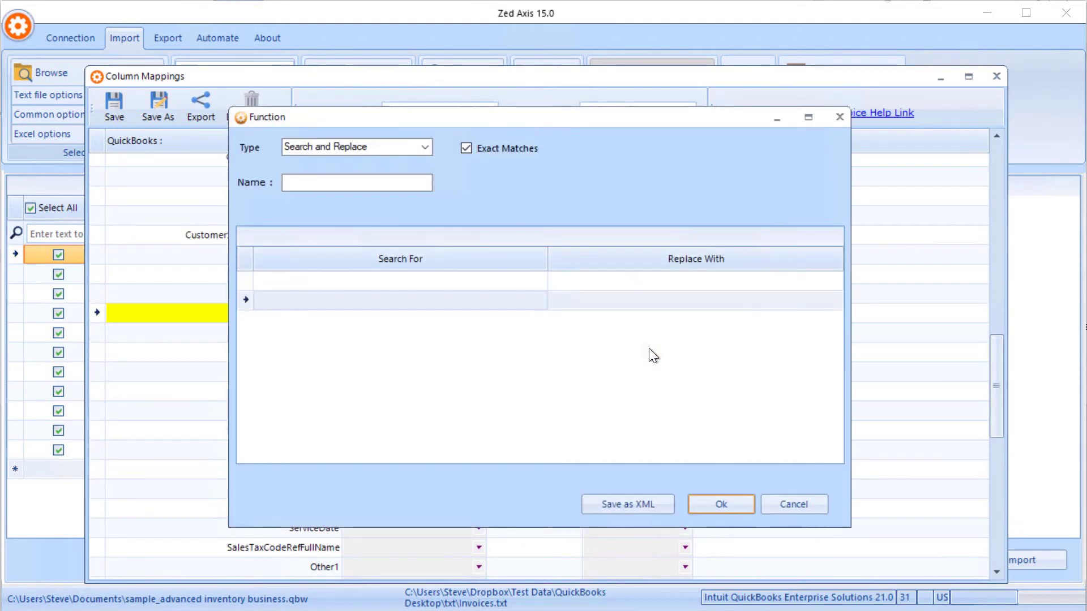
left_click(394, 180)
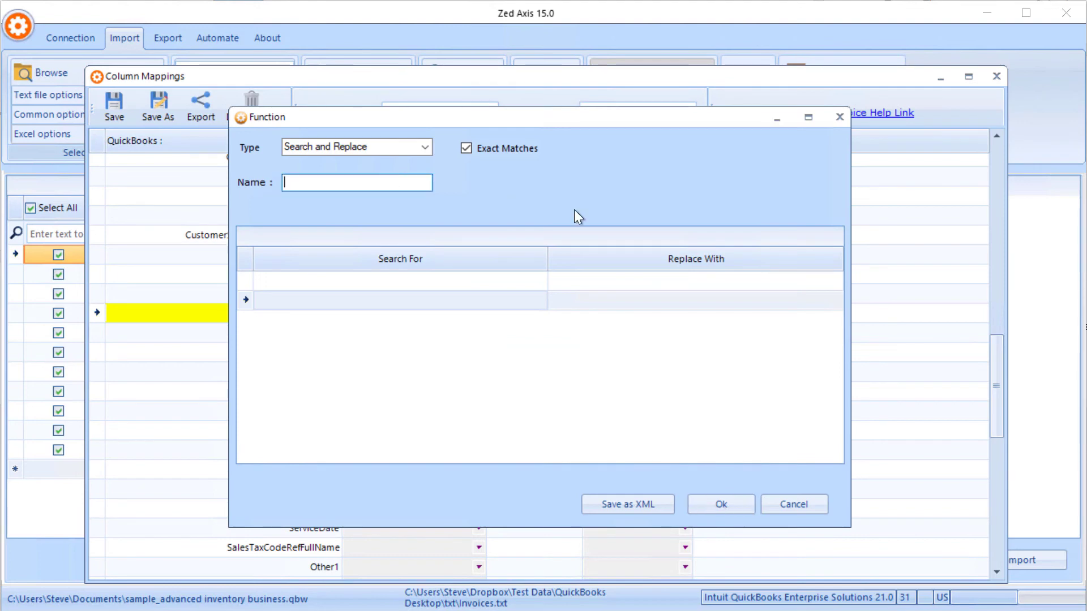
type("Item Lookup")
key("Tab")
key("Tab")
key("Tab")
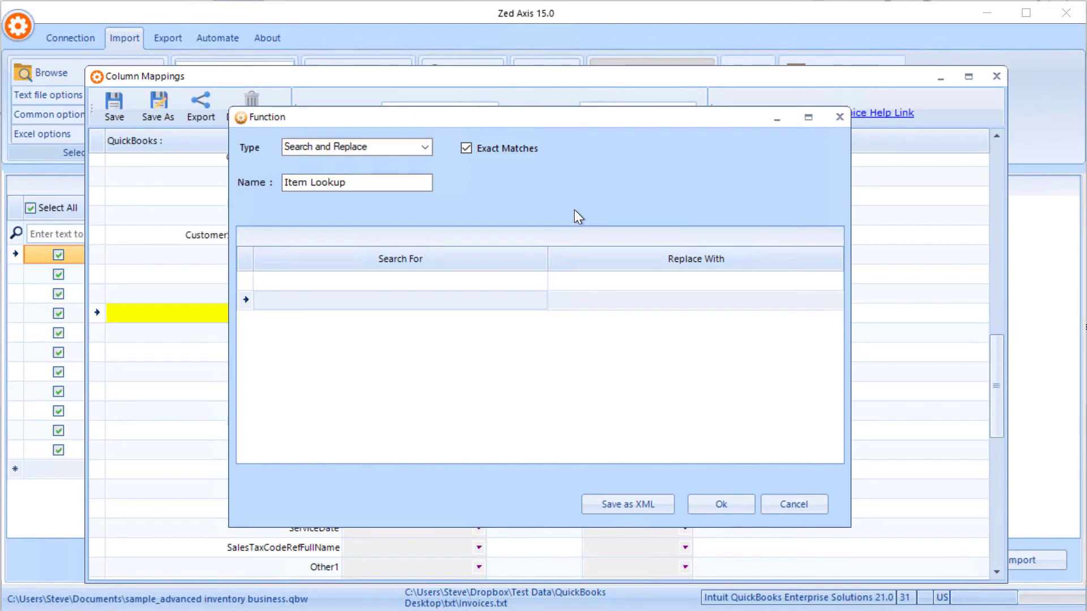
Step: Add a replacement row to the Item Lookup function that changes "Red Widgit" to "Blue Widgit"
left_click(271, 279)
left_click(270, 278)
type("Red")
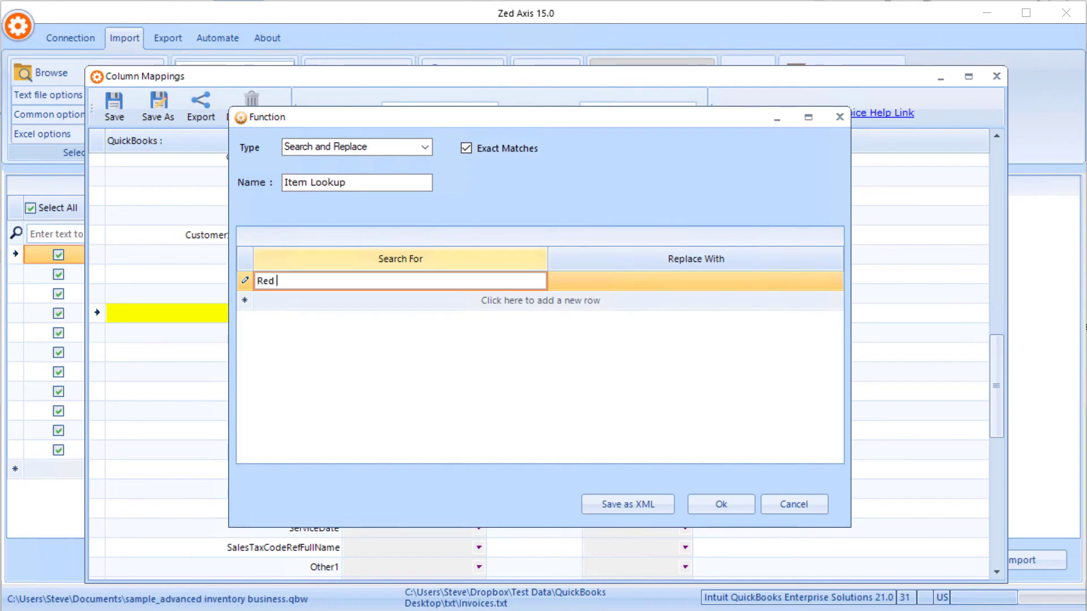
type(" Widgit")
key("Tab")
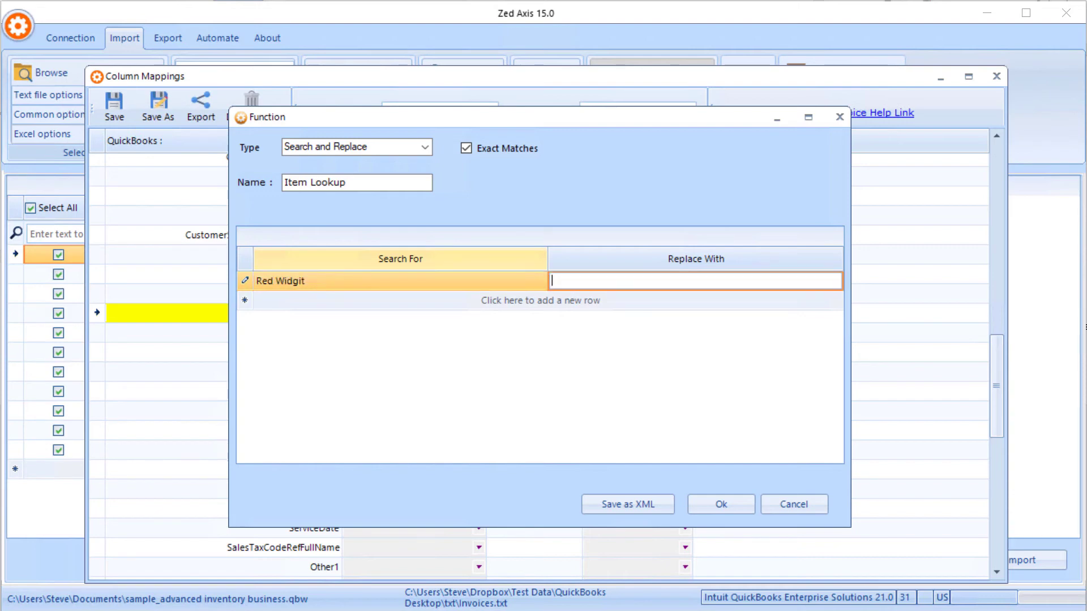
type("Blue")
type("Widgit")
key("Tab")
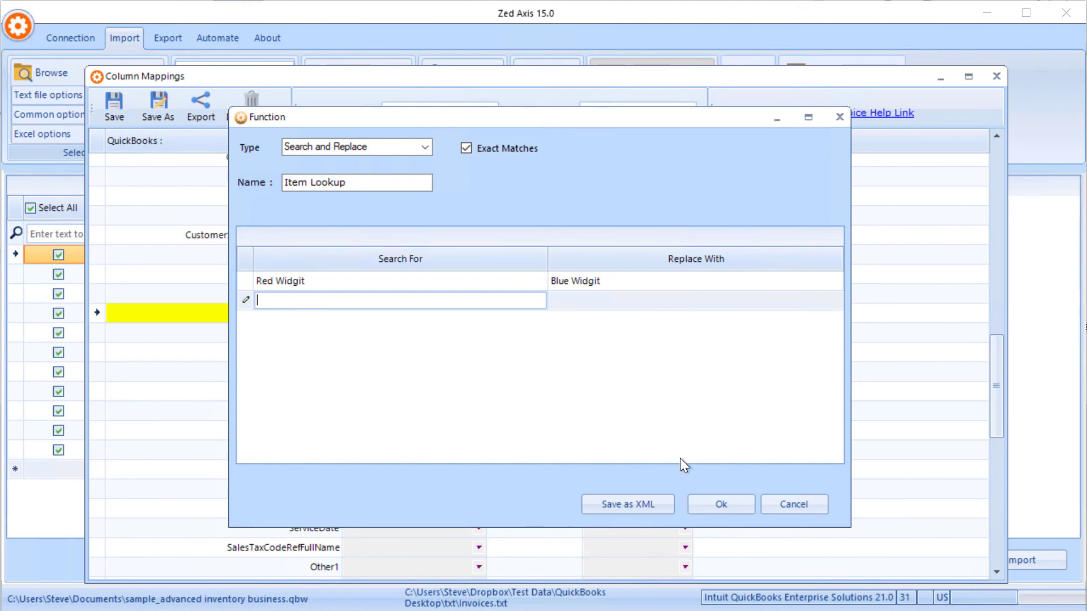
Step: Save the Item Lookup function and save the updated My Invoice Map column mapping
left_click(713, 508)
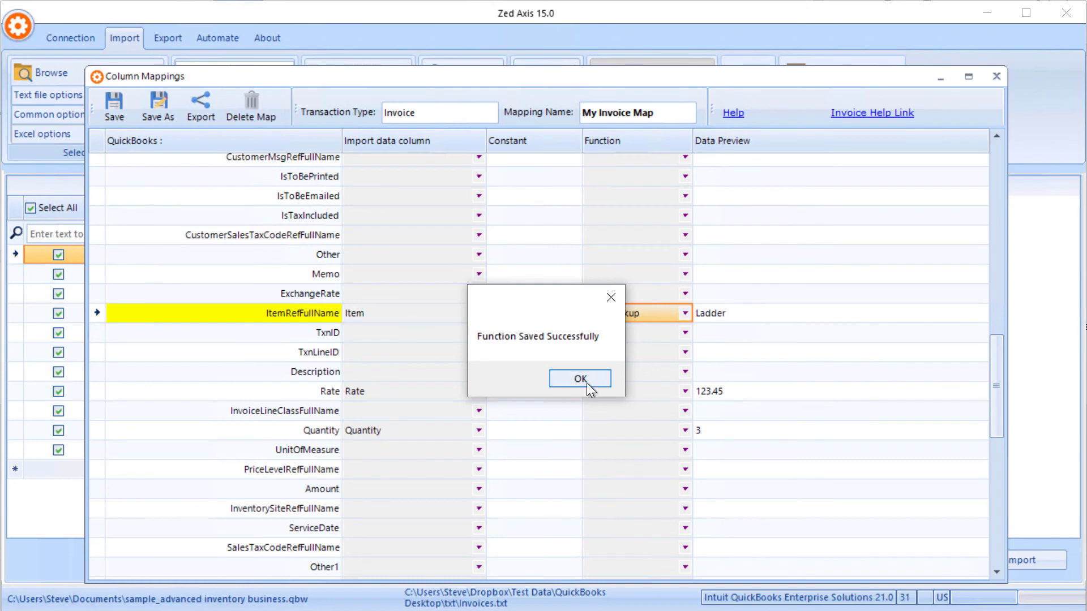
left_click(585, 382)
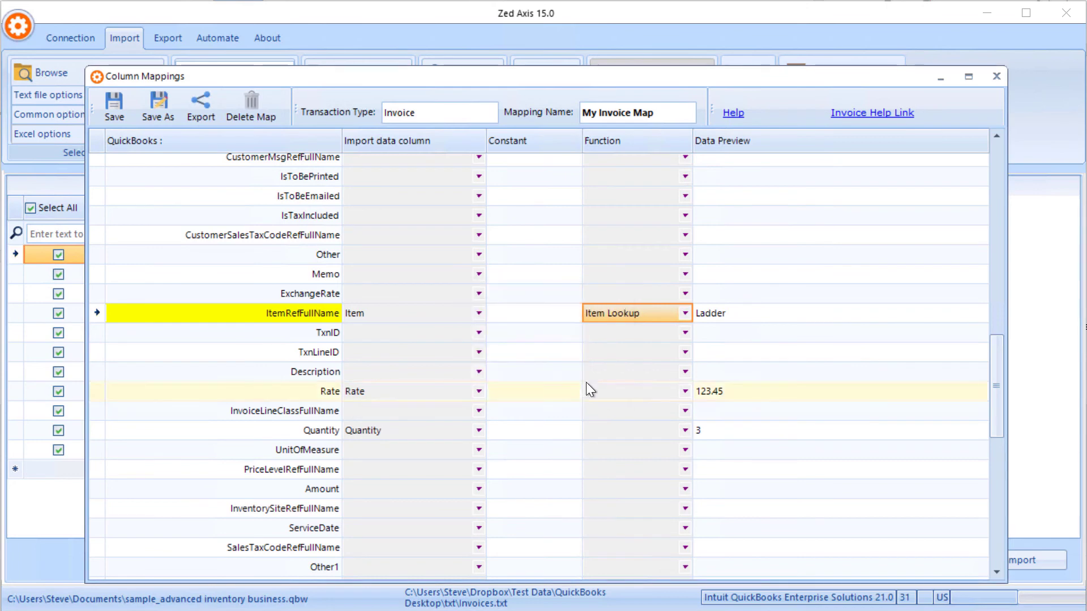
left_click(108, 101)
left_click(638, 384)
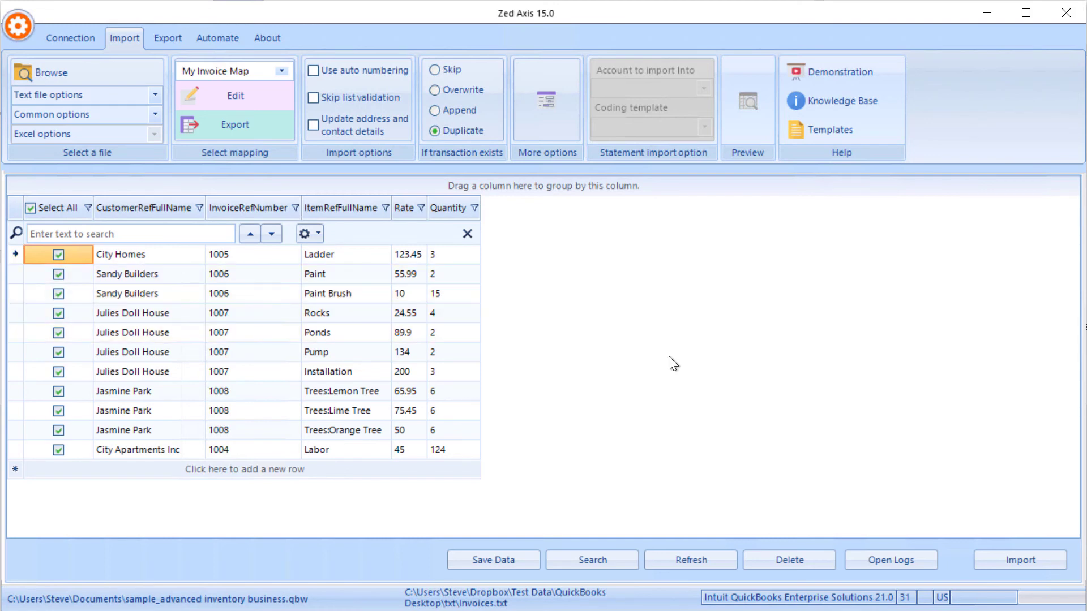
Step: Import the checked invoices into QuickBooks, agreeing to set up the Create Items settings, and view the imported Sandy Builders invoice
left_click(998, 559)
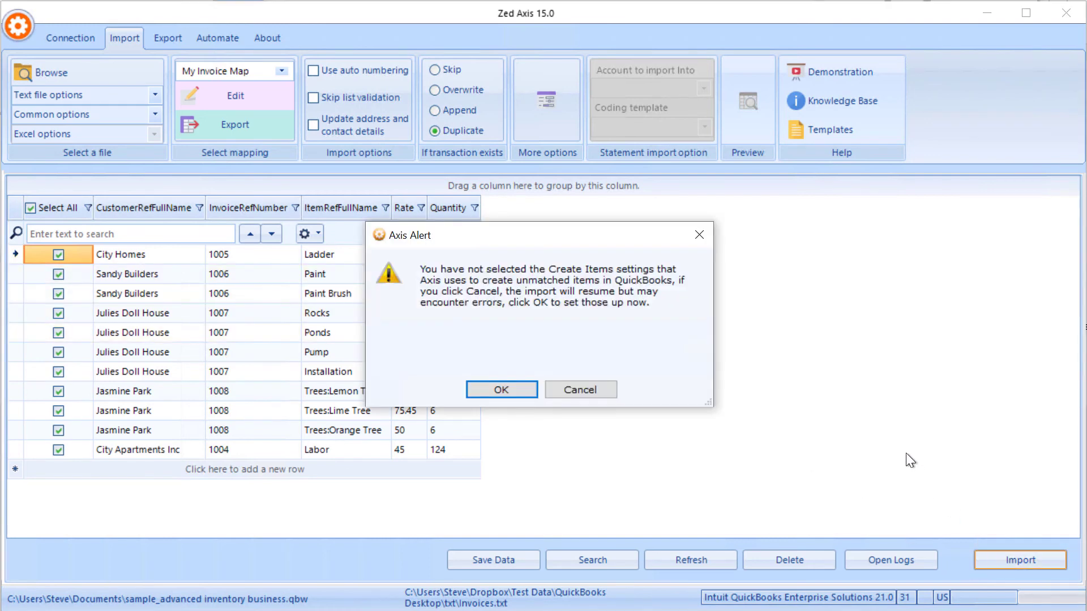
left_click(514, 383)
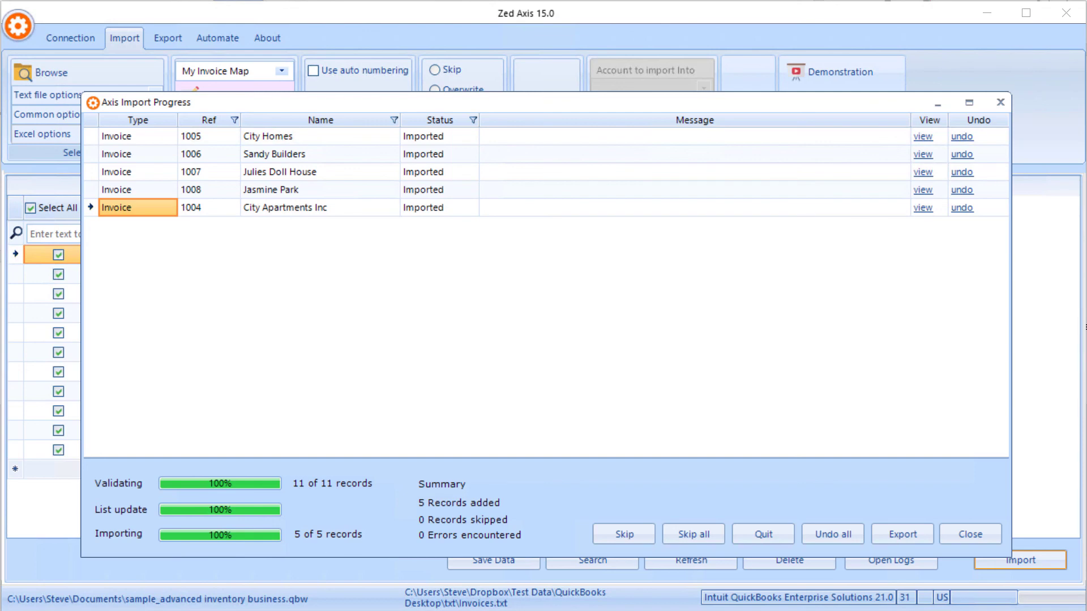
left_click(923, 156)
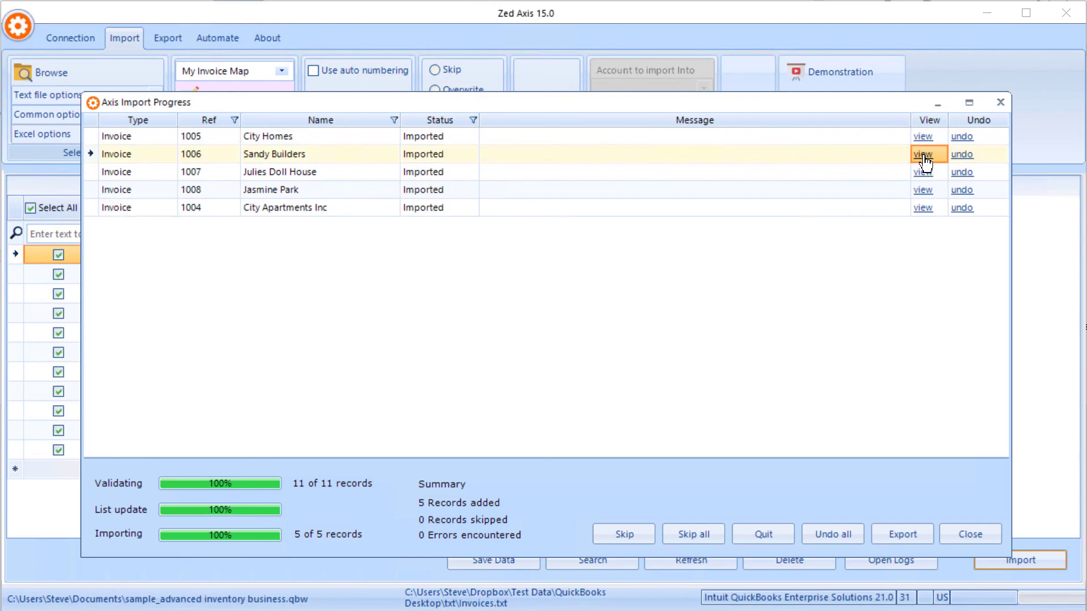